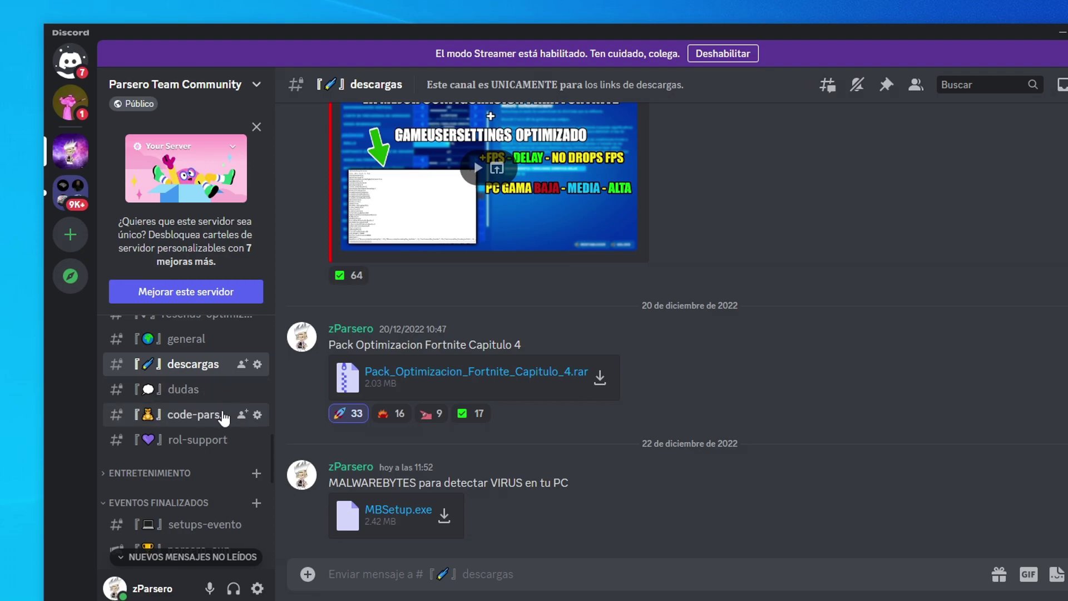
React with a check mark emoji to the MALWAREBYTES message that carries MBSetup.exe in the descargas channel
right_click(518, 512)
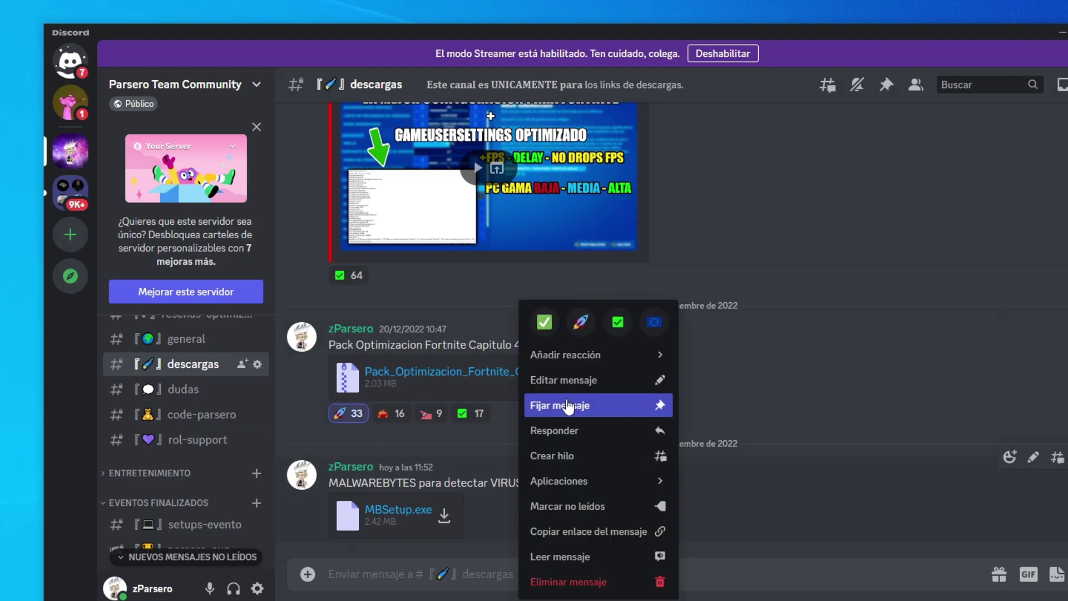
click(547, 318)
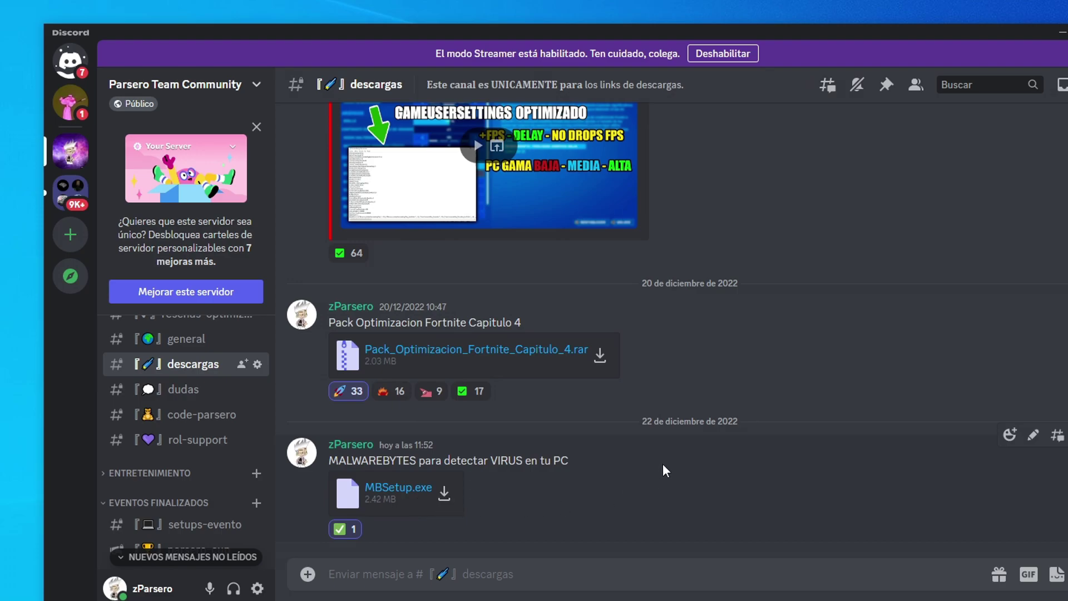
Open the verificate channel of the server to view its verification message
scroll(241, 415, up, 10)
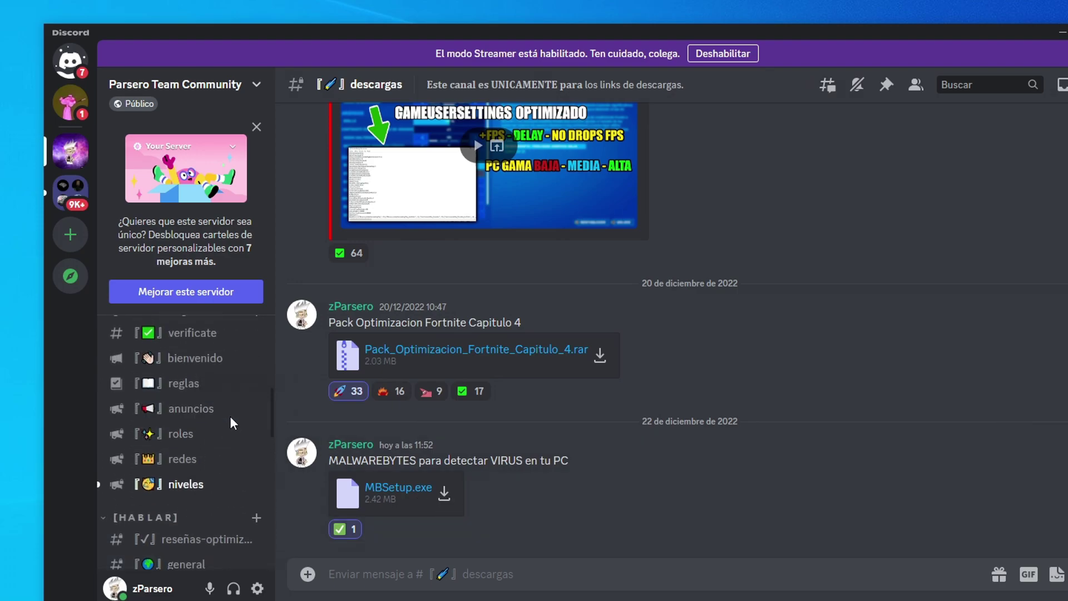
scroll(229, 415, up, 3)
scroll(182, 464, down, 5)
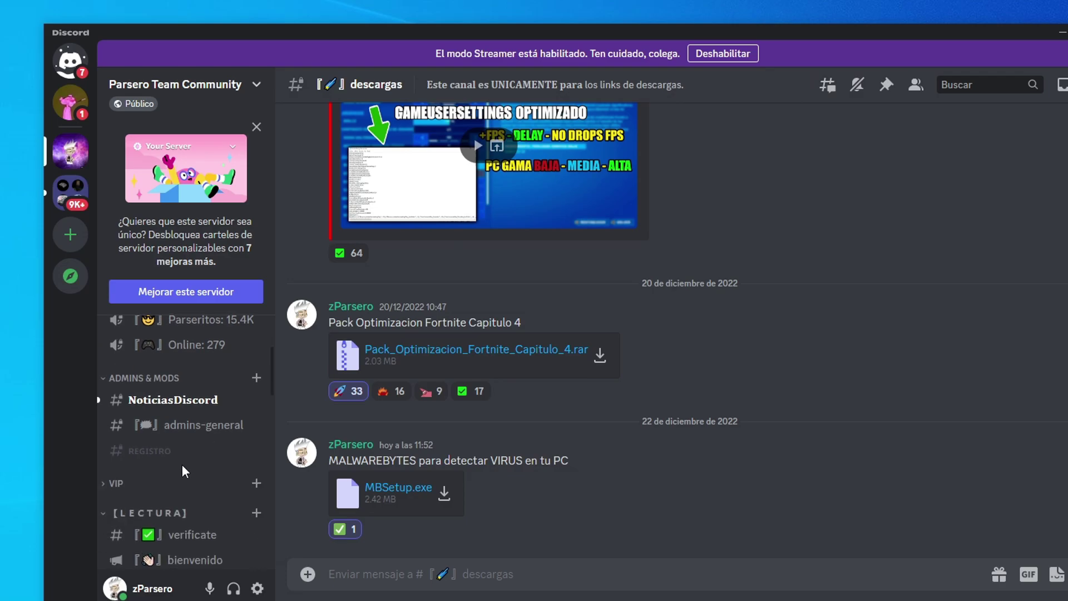
click(203, 388)
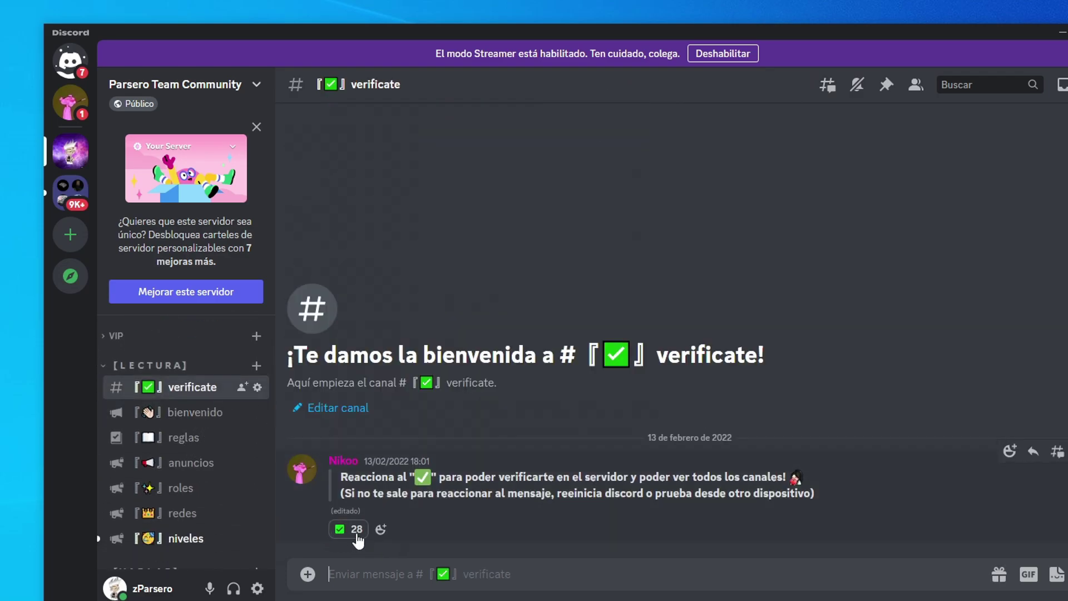
Return to the descargas channel and its MBSetup.exe attachment
scroll(186, 437, down, 5)
scroll(206, 436, up, 1)
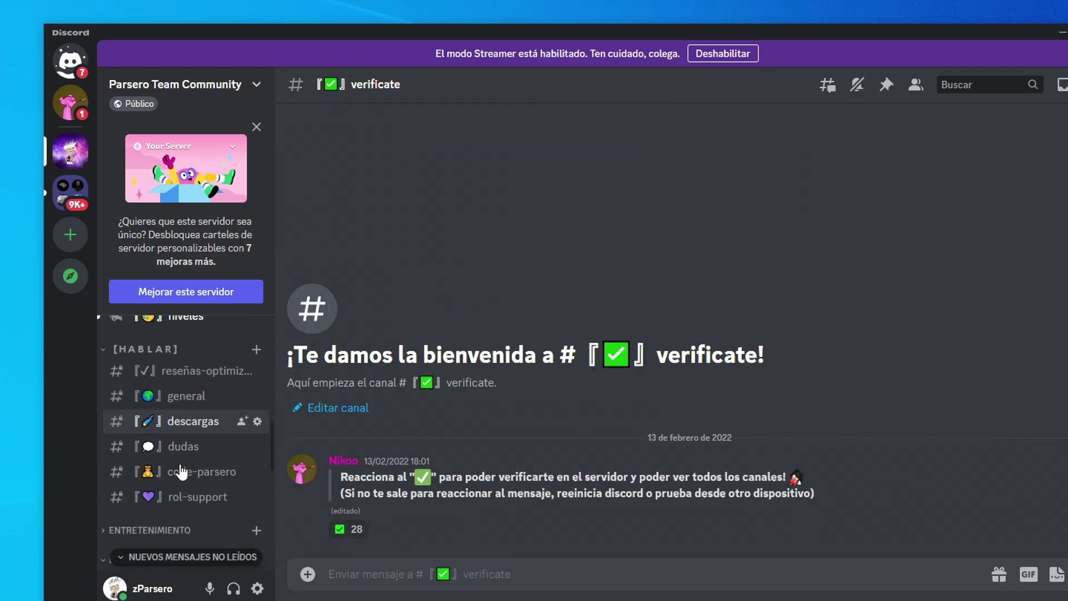
click(225, 427)
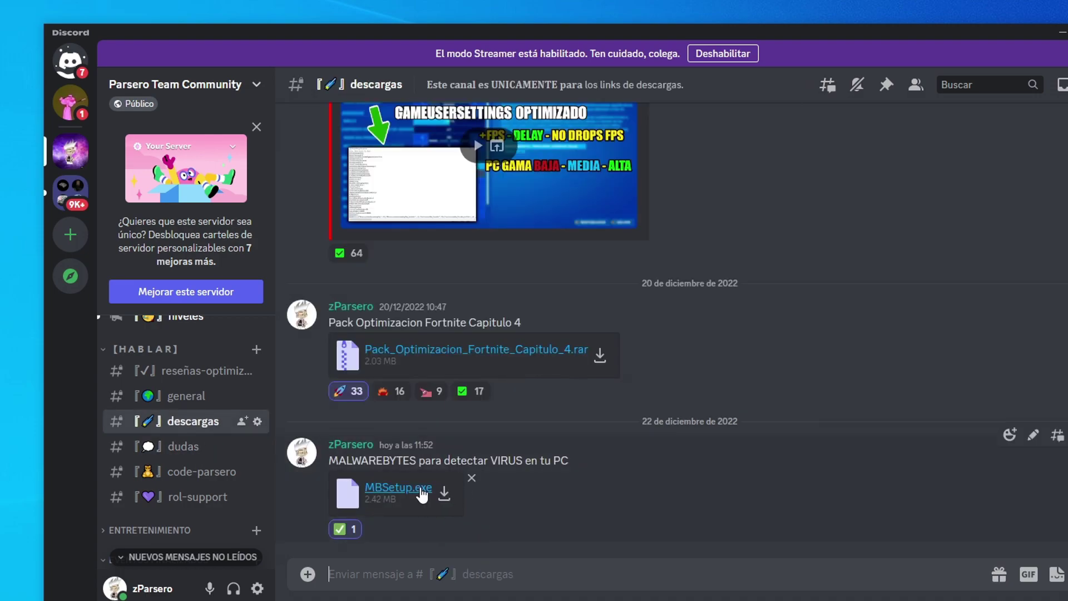
Minimise Discord and look over the Malwarebytes Techbench web page
click(1057, 32)
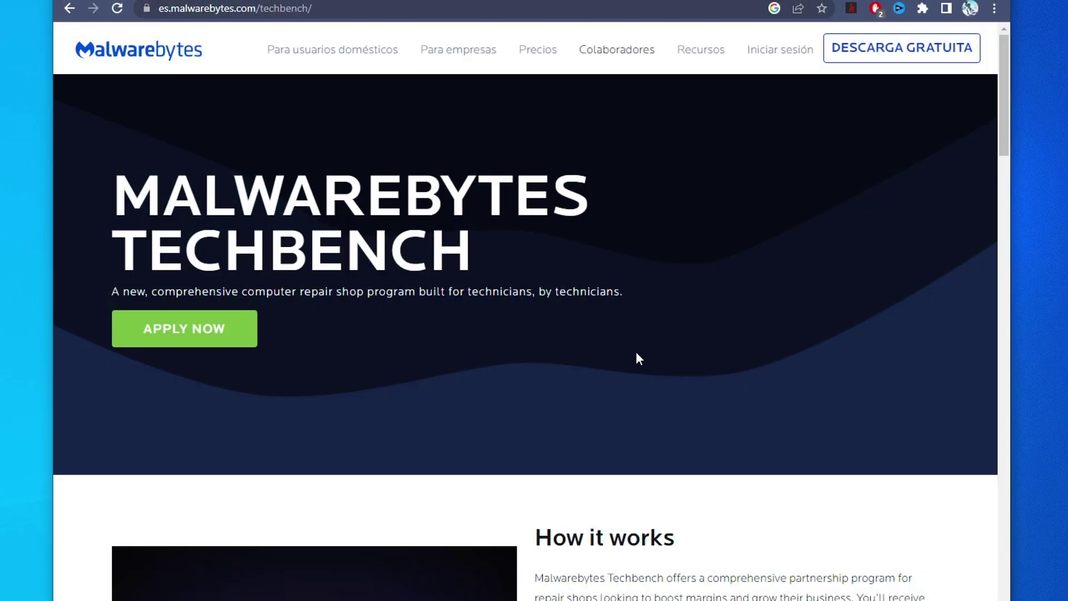
scroll(636, 352, down, 10)
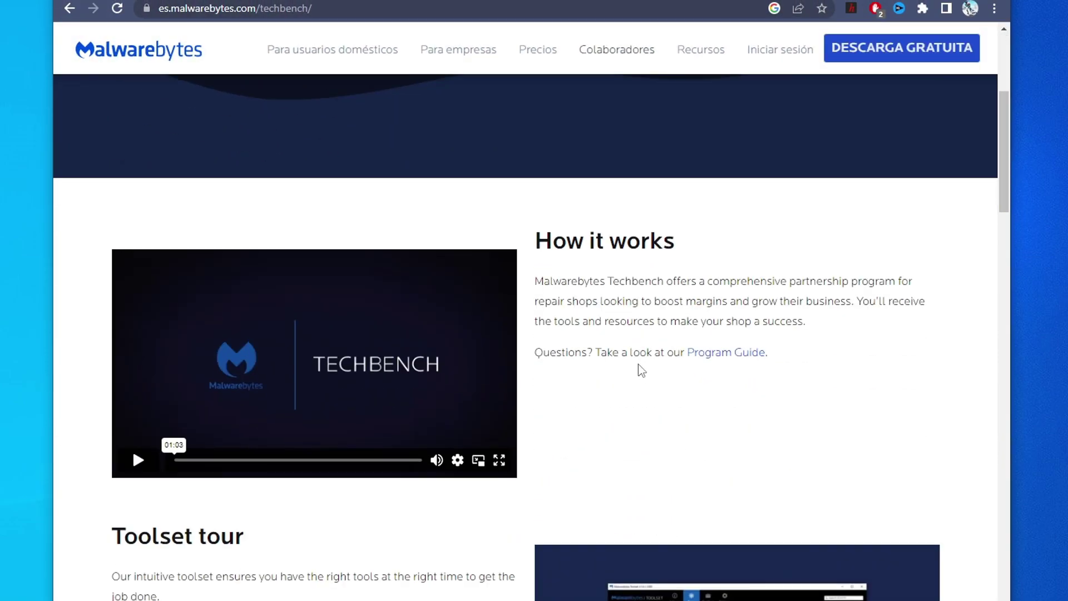
scroll(644, 365, up, 10)
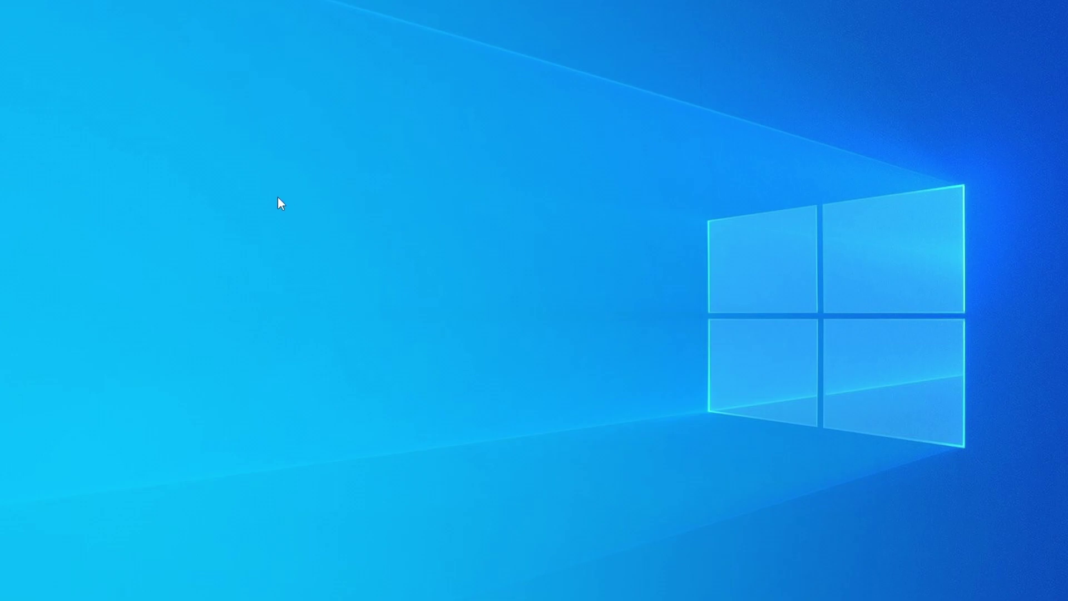
Launch the MBSetup installer from the Descargas folder and decline the installation
key(super)
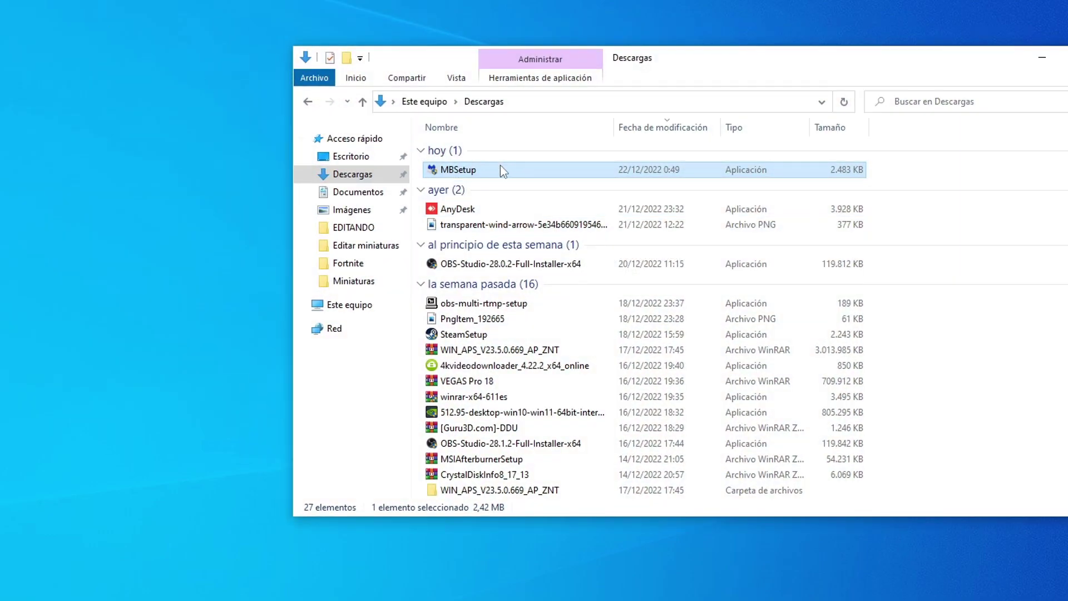
double_click(500, 166)
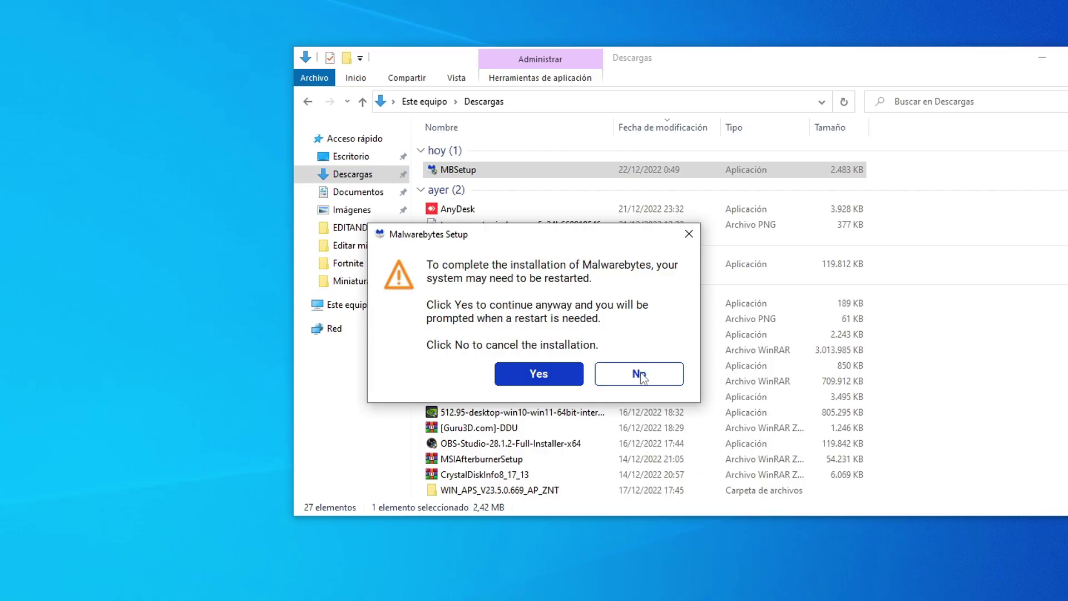
click(640, 375)
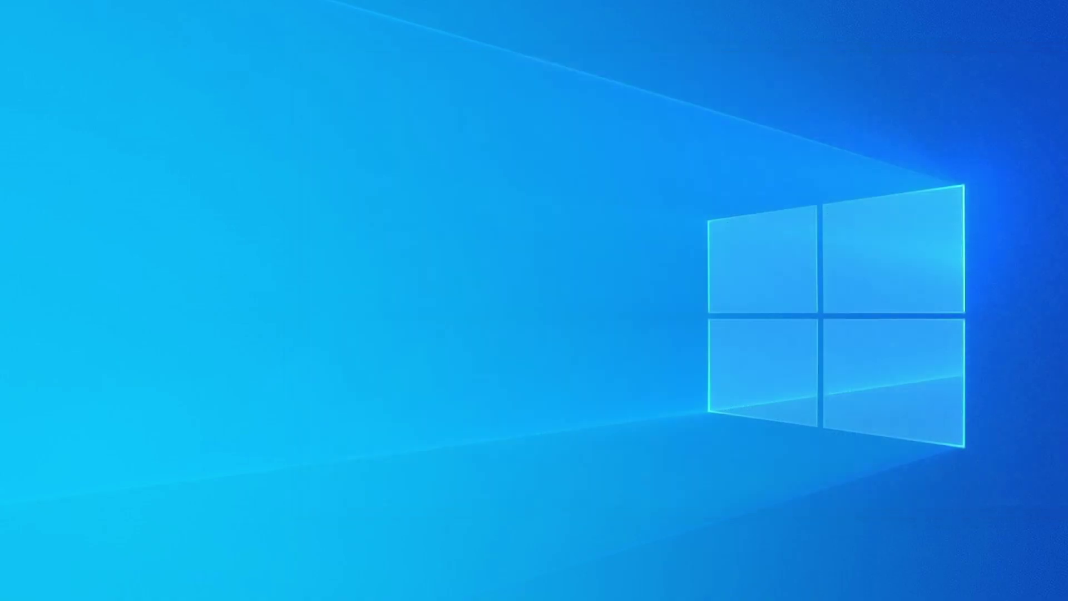
Find Malwarebytes with the Windows search term "malw" and launch it
key(super)
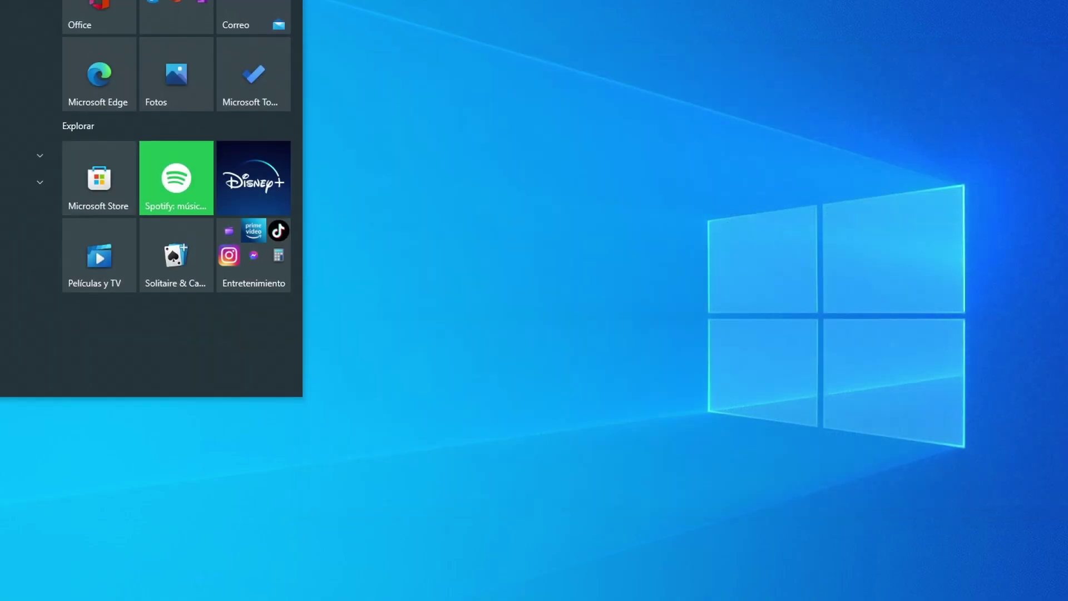
text(mou)
key(BackSpace)
key(BackSpace)
key(BackSpace)
text(malw)
key(Return)
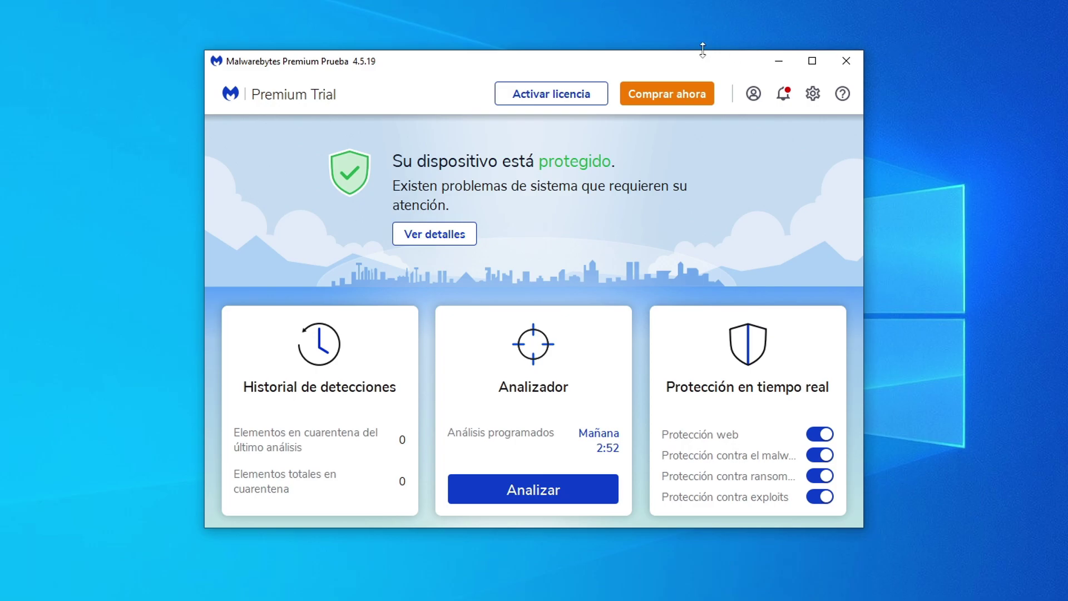
Reposition the Malwarebytes window on the desktop and enlarge it in width and height
mouse_move(622, 63)
mouse_down()
mouse_move(598, 60)
mouse_move(610, 62)
mouse_up()
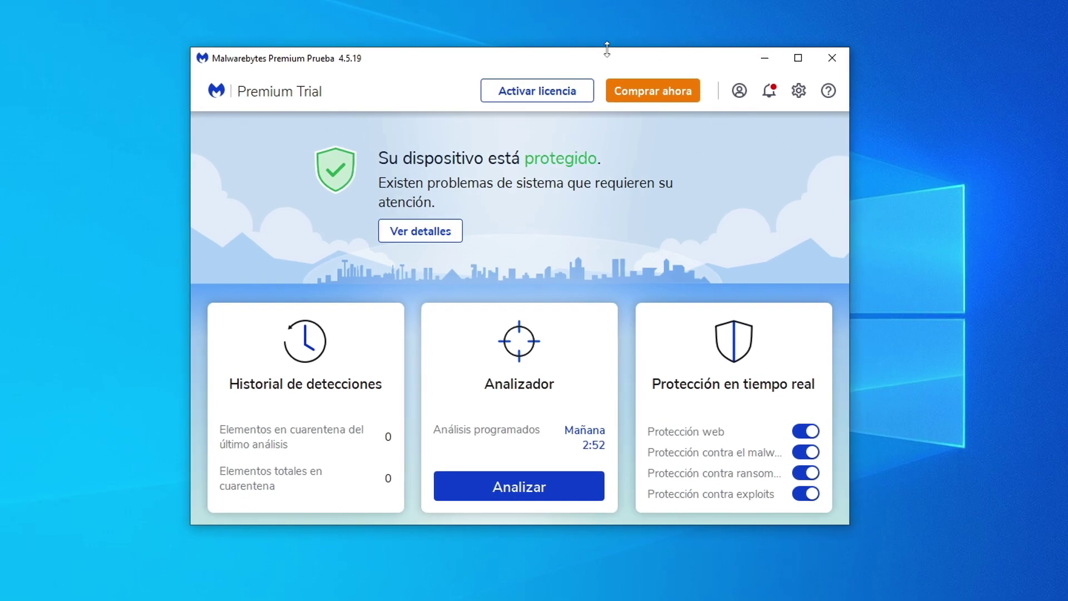
drag(536, 65, 523, 56)
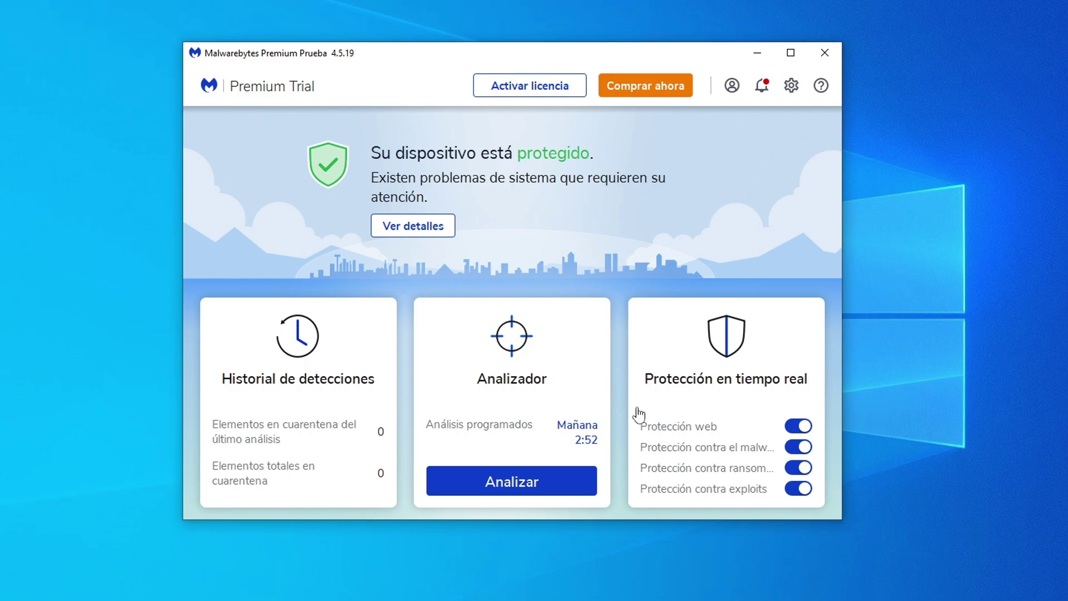
drag(837, 523, 913, 600)
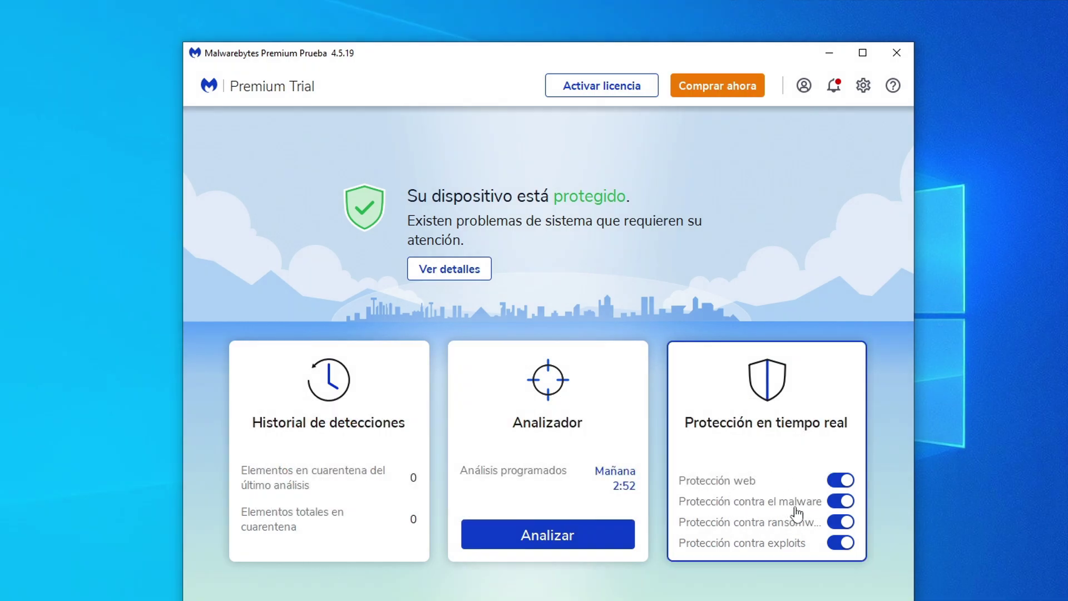
Open the advanced scans in the Analizador, review the custom scan configuration and return to the scan choices
click(558, 430)
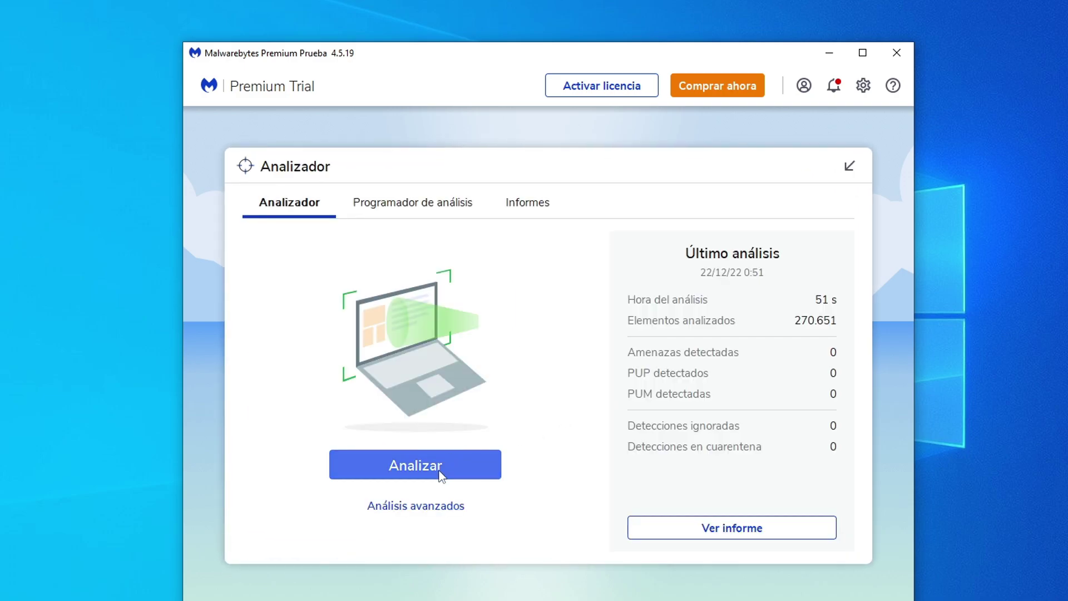
click(447, 511)
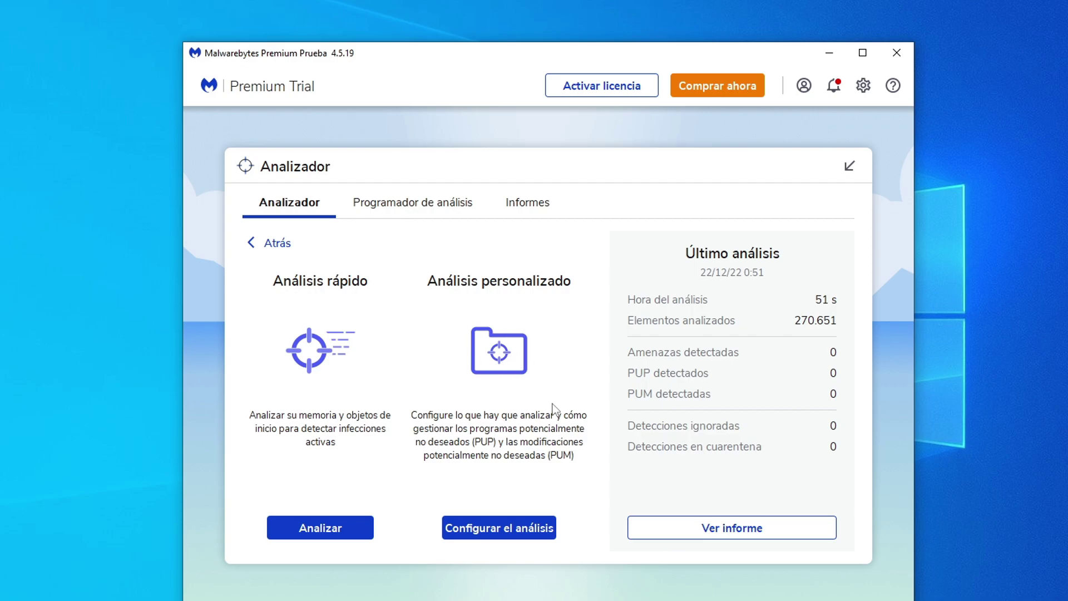
click(513, 523)
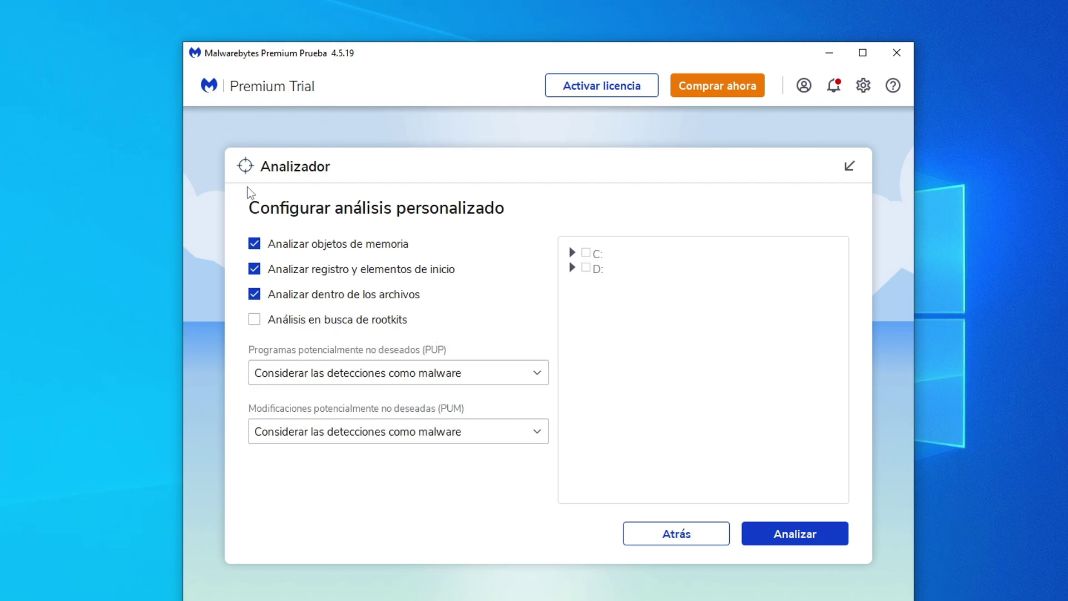
click(676, 533)
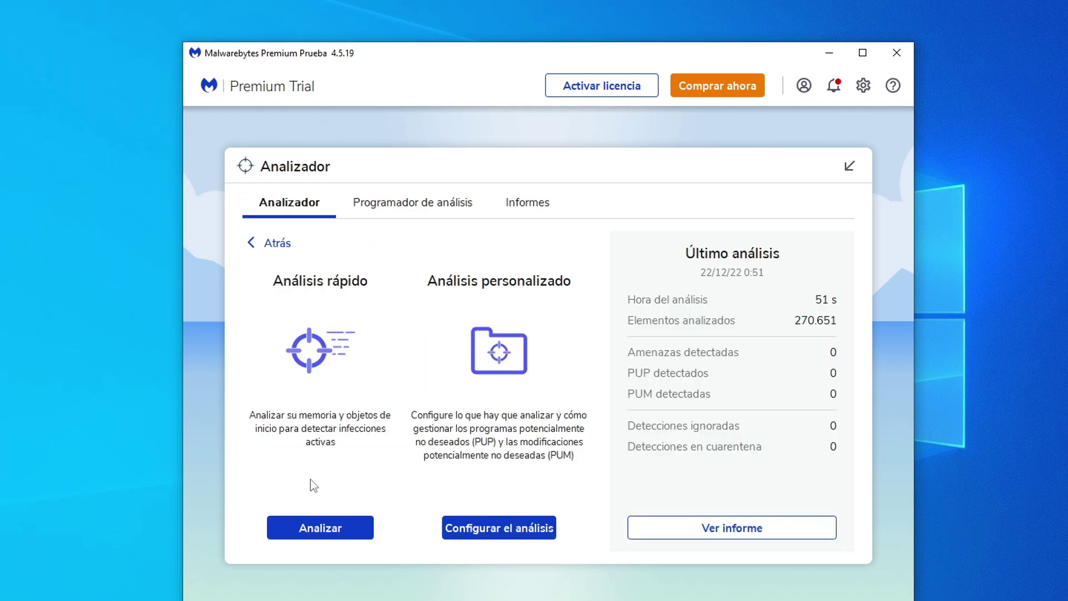
Run a quick scan (Análisis rápido) and close its summary when it finishes
click(361, 525)
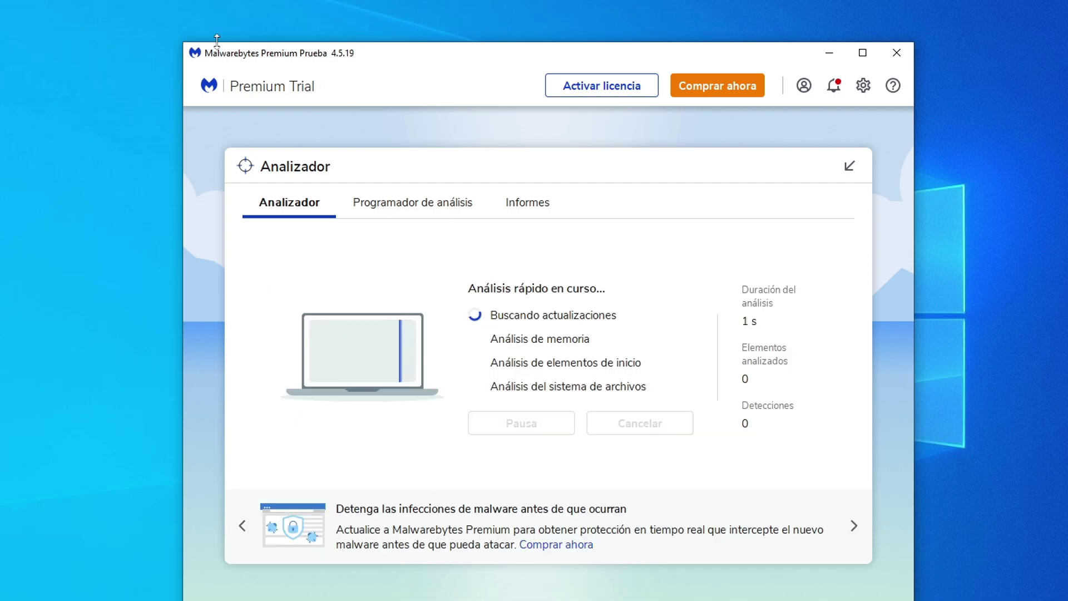
drag(217, 37, 104, 17)
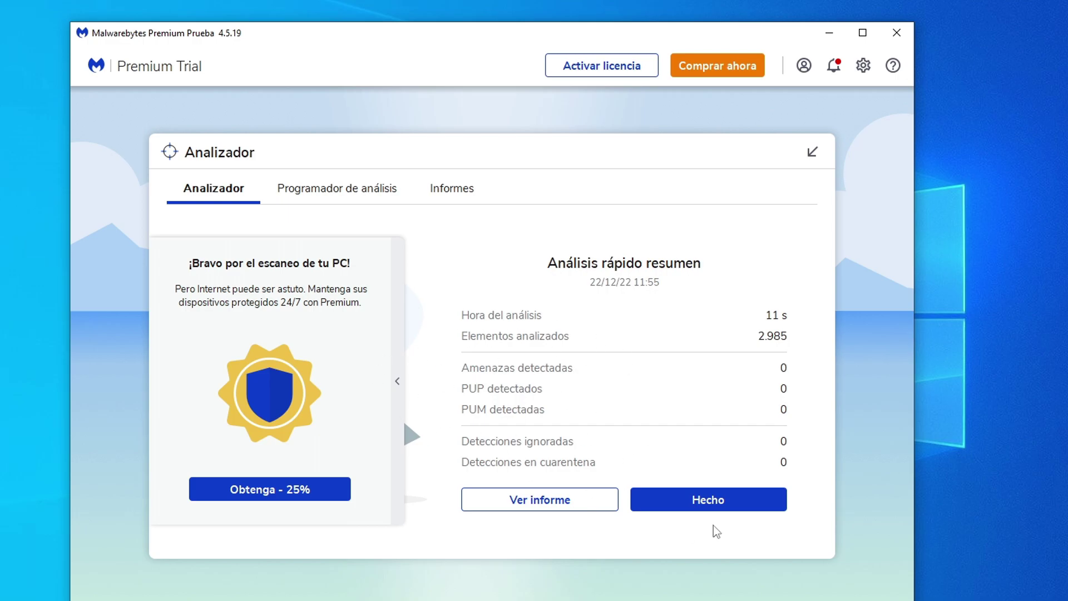
click(718, 499)
Review the quarantined items, the allowed sites list and the event history in the detection history
click(328, 452)
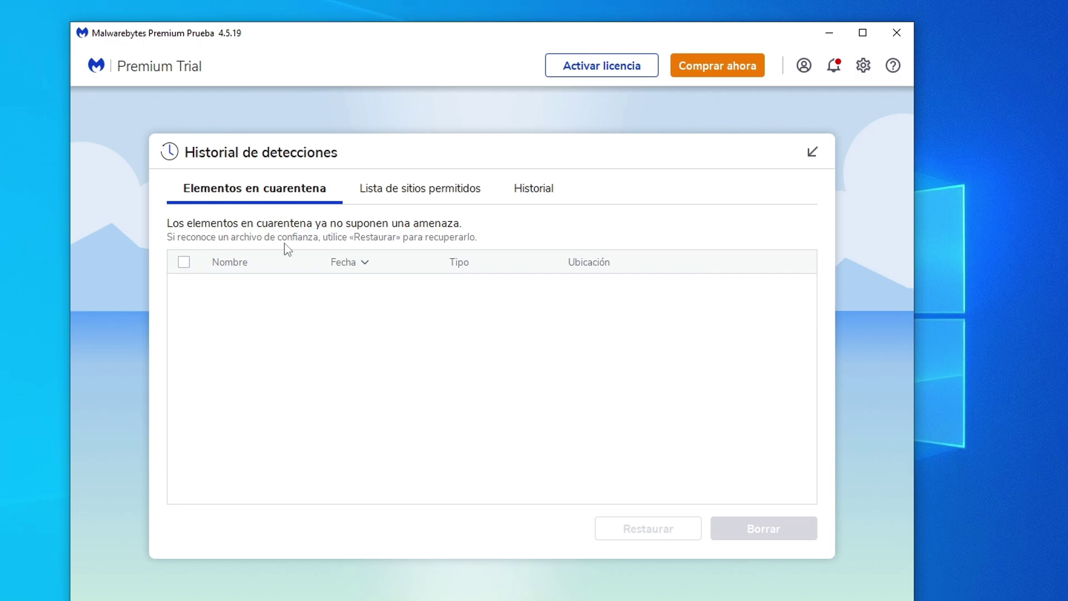
click(437, 189)
click(553, 191)
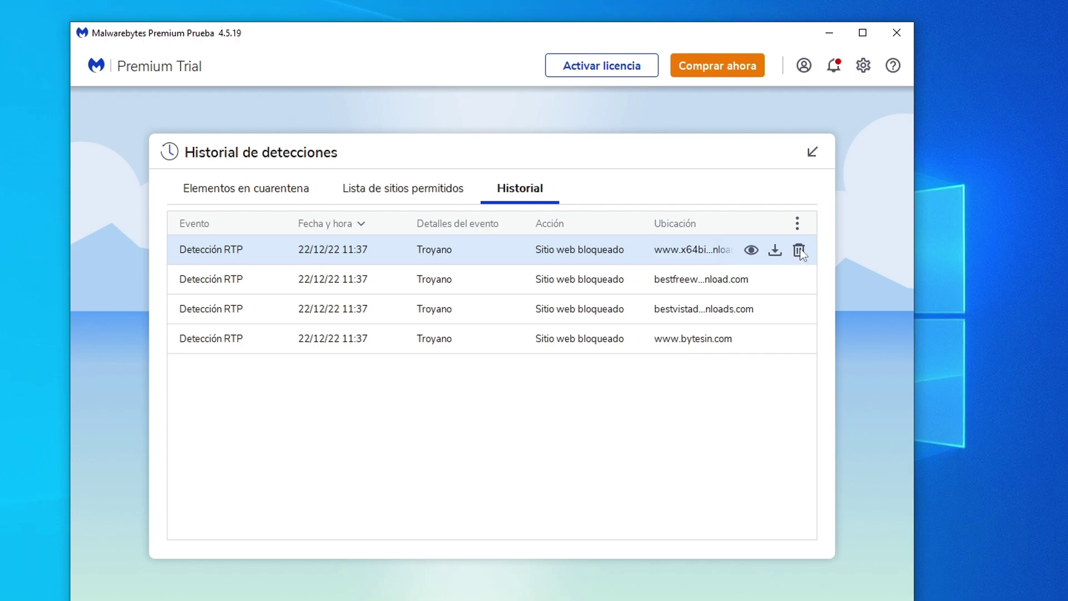
Delete the blocked-website Troyano entries from the detection history one by one, confirming each removal
click(800, 250)
click(641, 332)
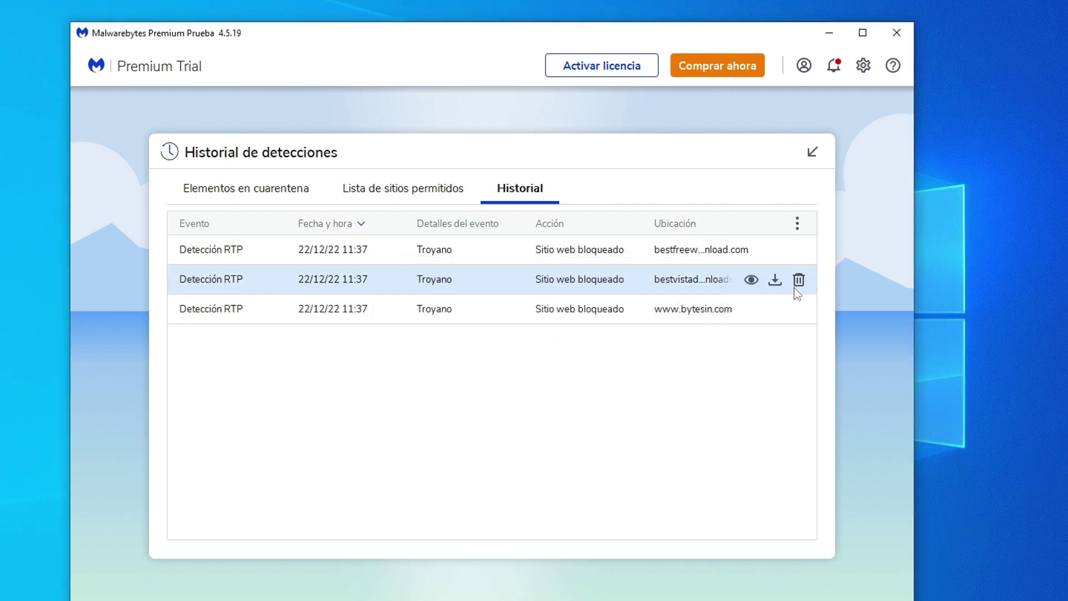
click(801, 249)
key(Return)
click(799, 249)
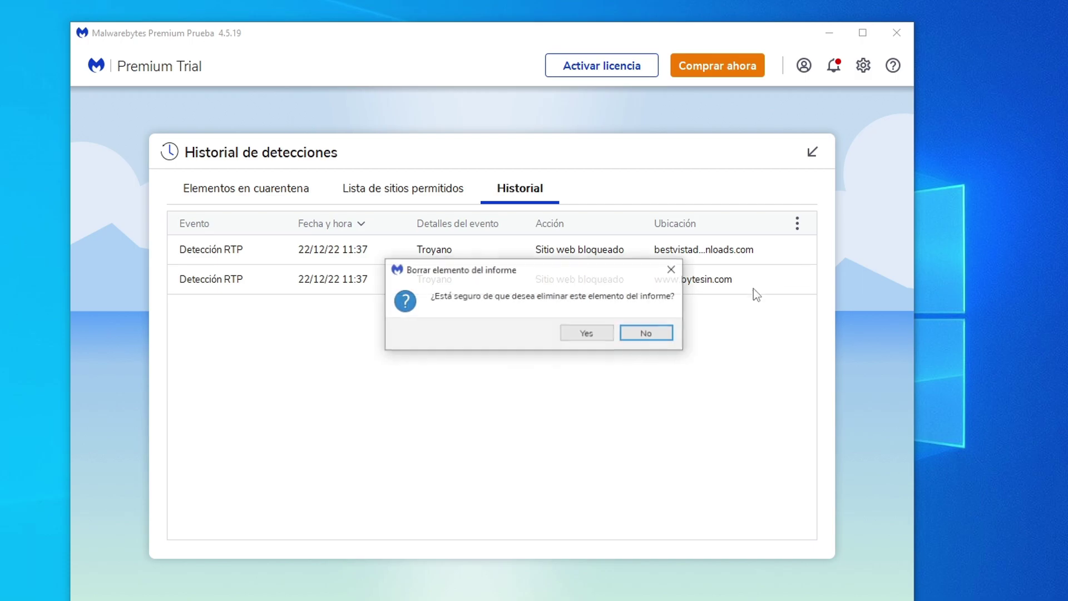
click(586, 334)
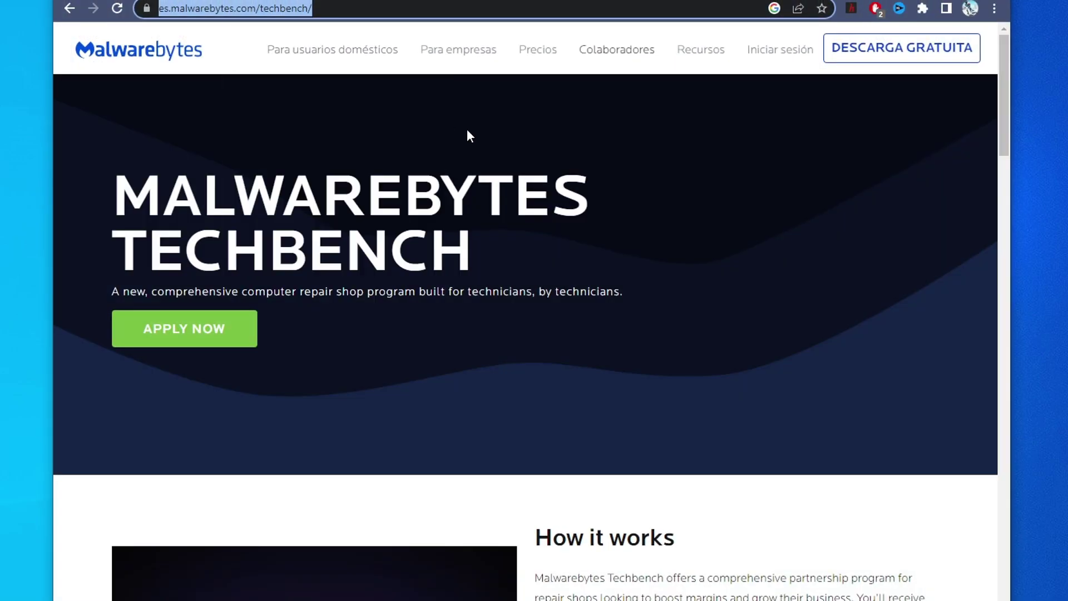
Check the connection security information of es.malwarebytes.com in the browser and close it
click(147, 9)
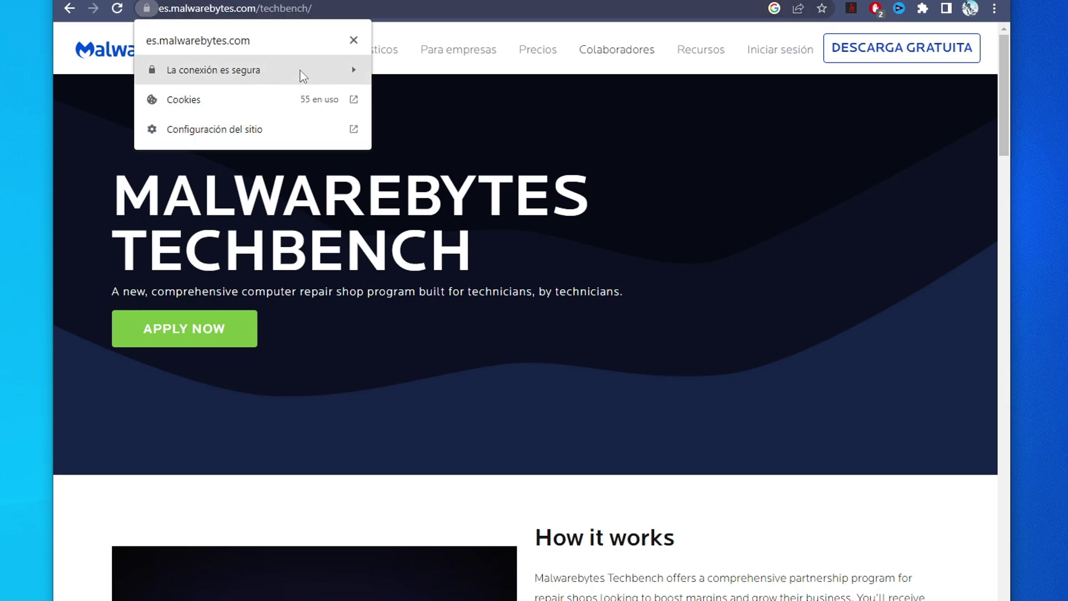
click(813, 81)
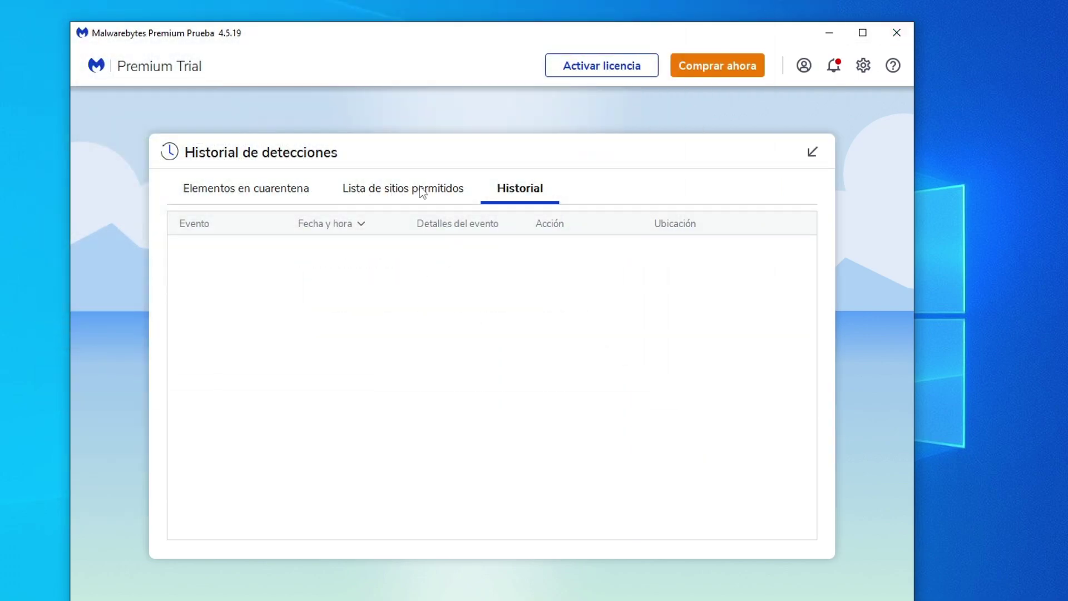
View the allowed sites list and the quarantined items in the Malwarebytes detection history
click(423, 190)
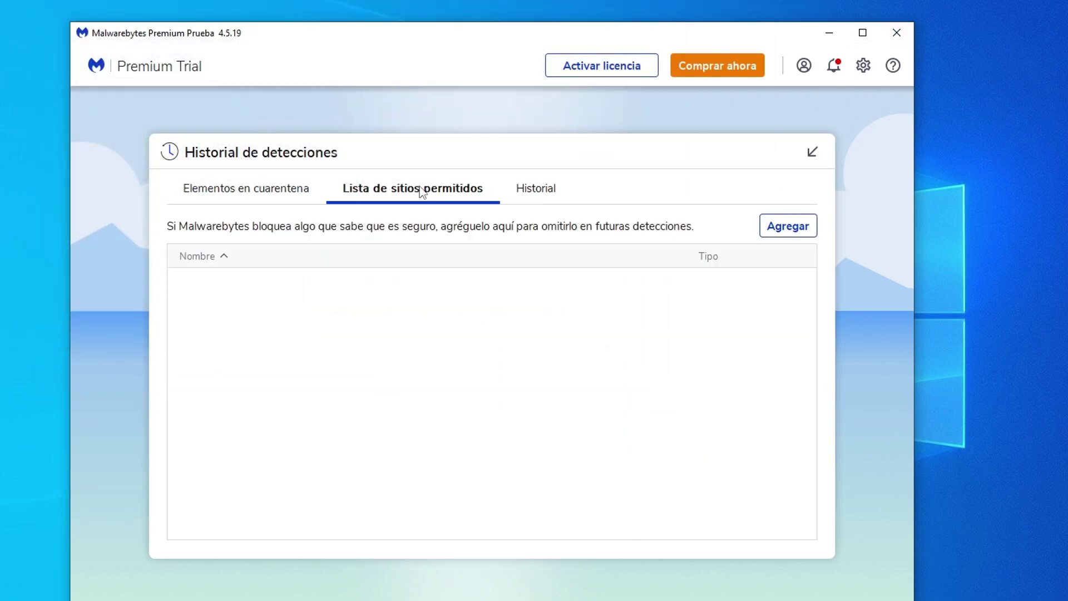
click(263, 194)
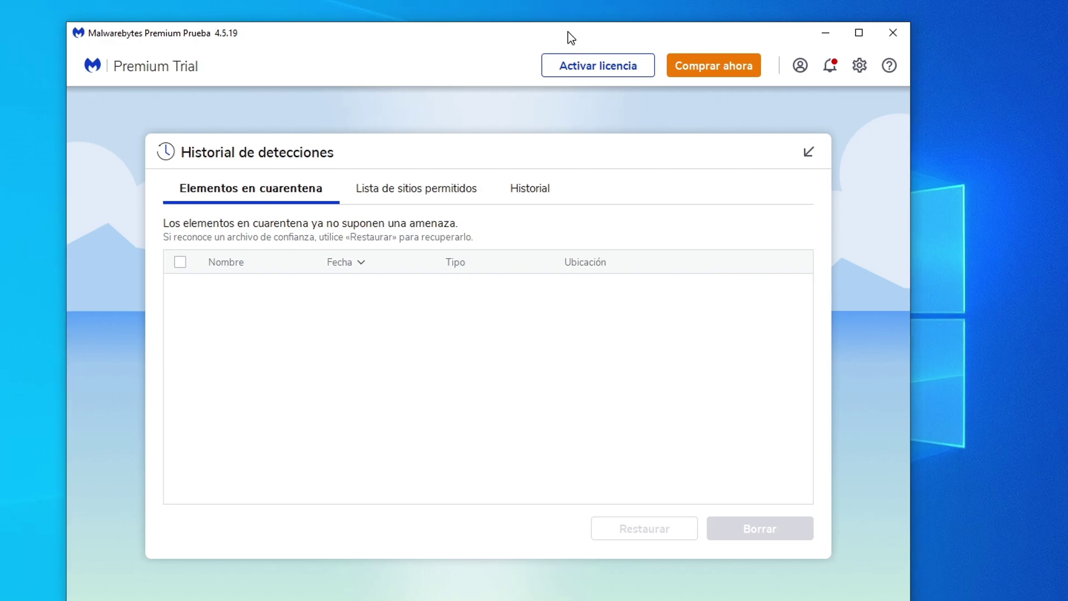
drag(570, 32, 583, 33)
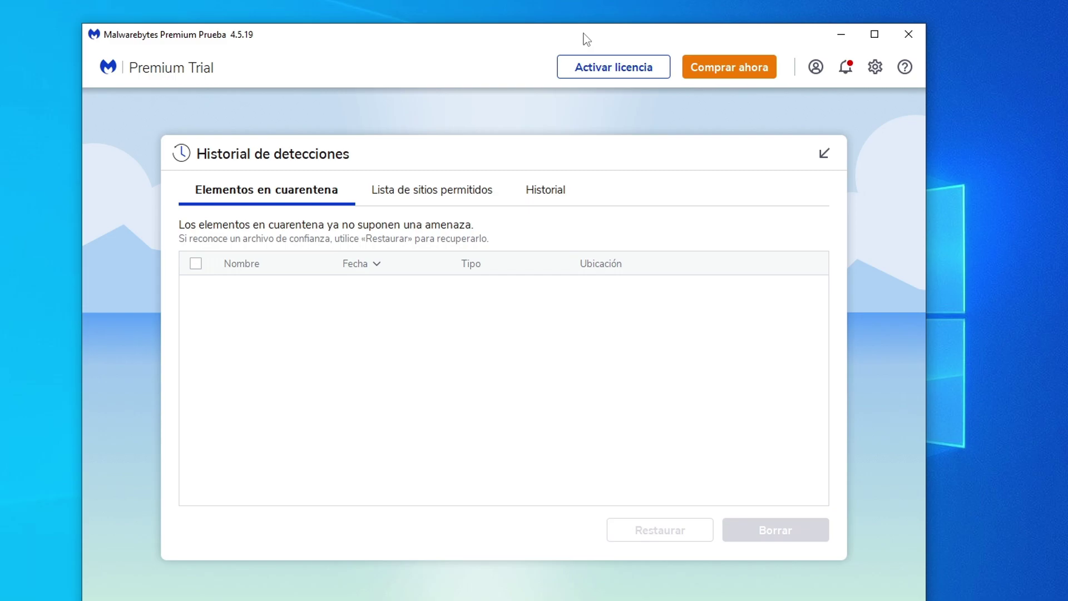
drag(619, 37, 618, 17)
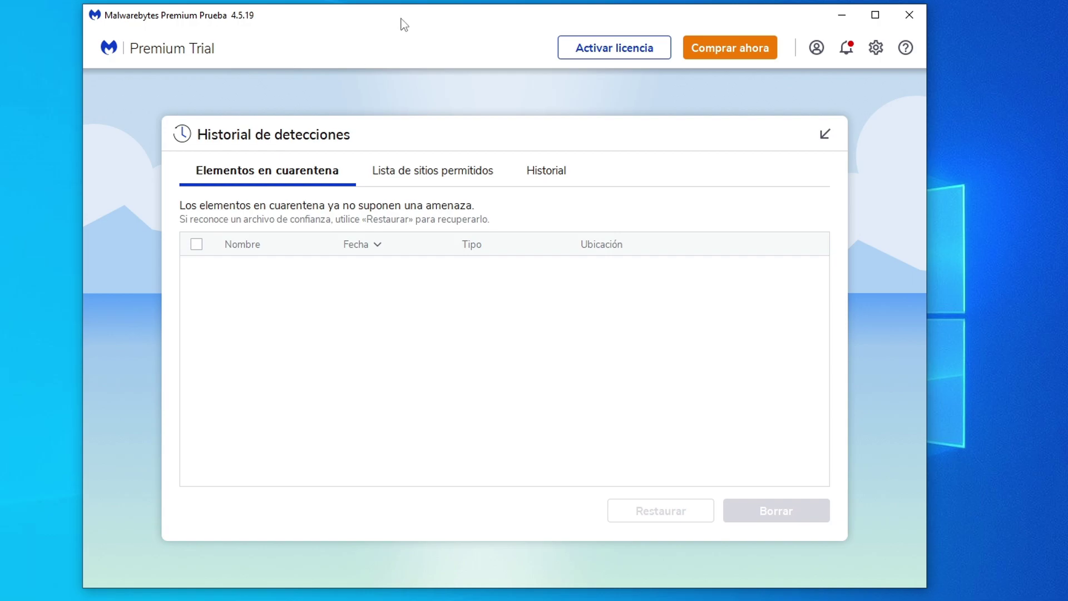
drag(401, 18, 393, 15)
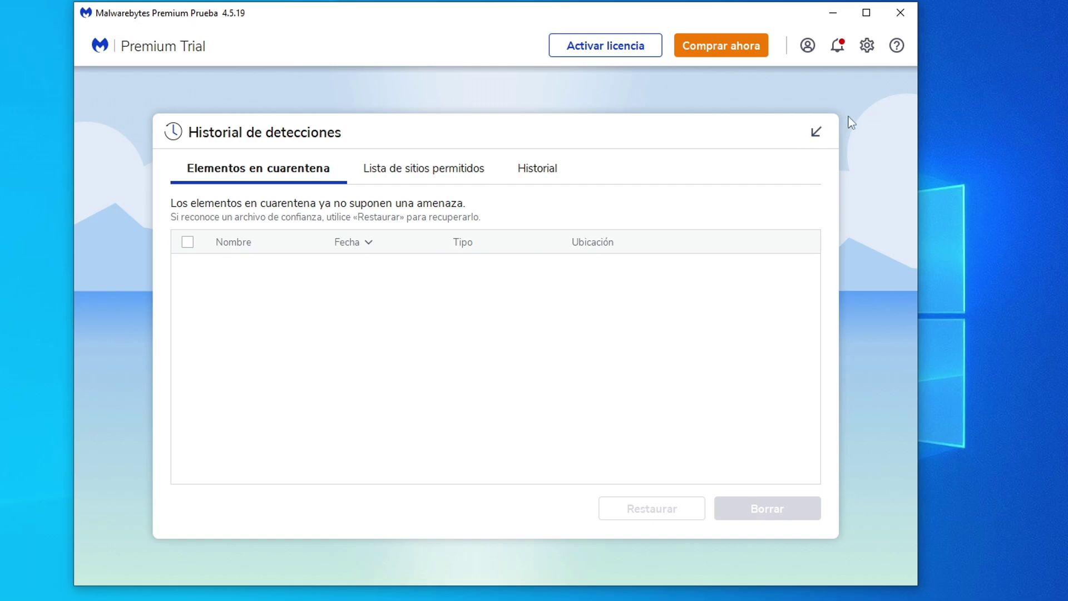
Close the detection history and open the Analizador from the dashboard
click(817, 132)
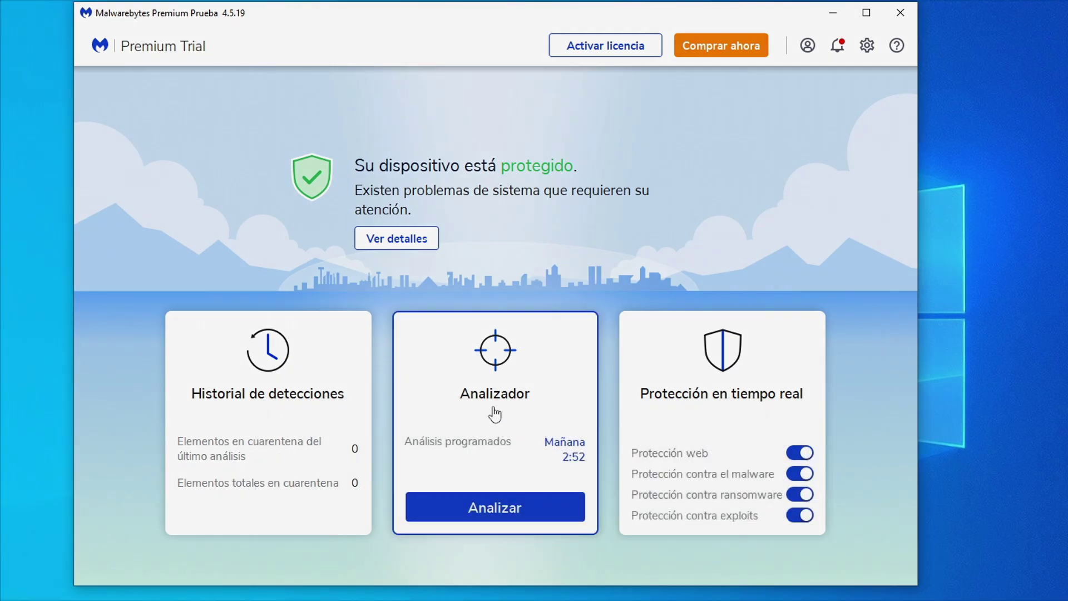
click(493, 413)
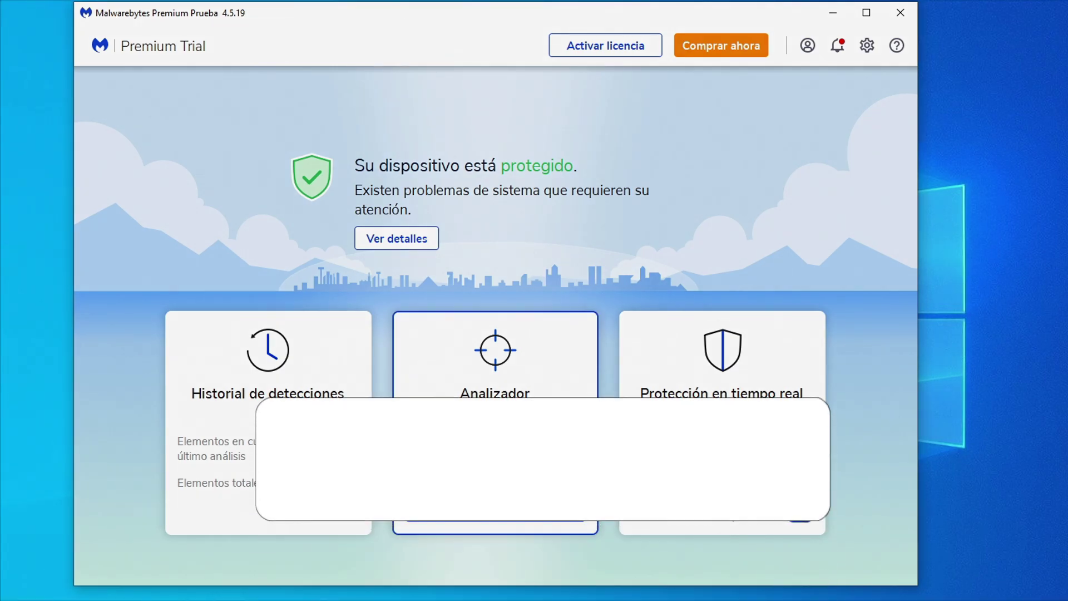